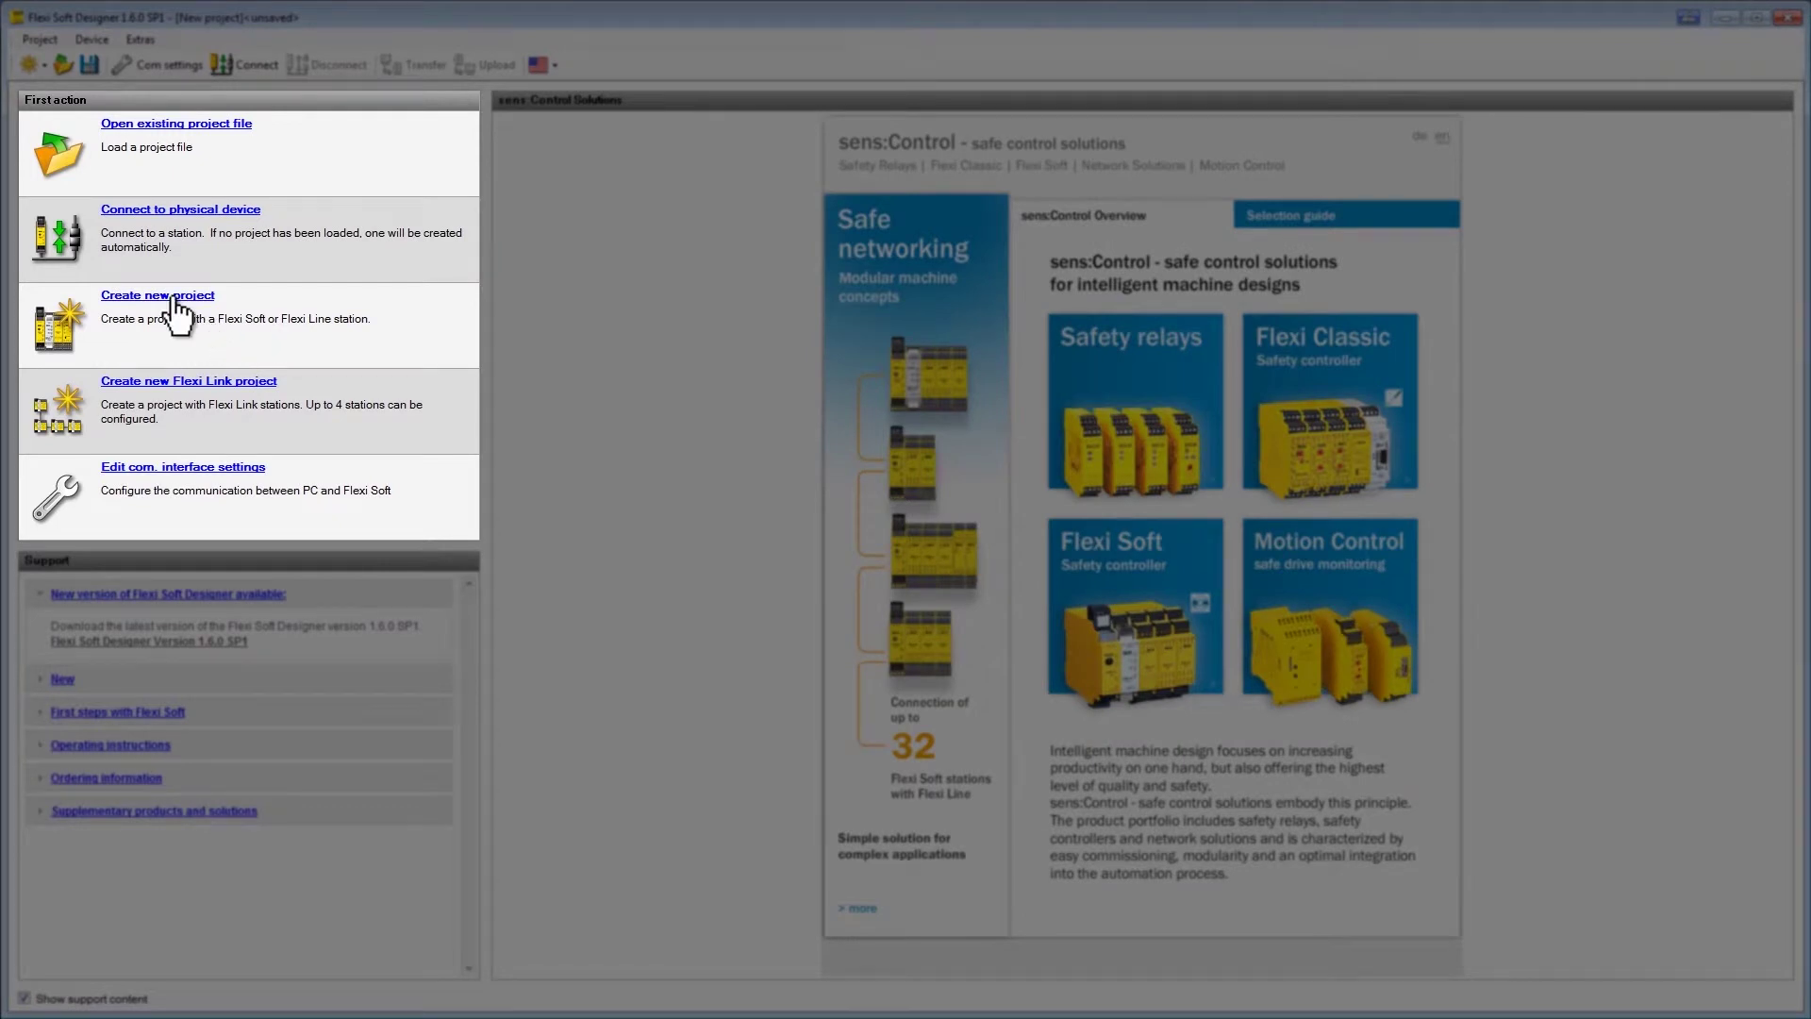
# - Explore the start page's language list, operating instructions and new-version download information
pyautogui.click(173, 298)
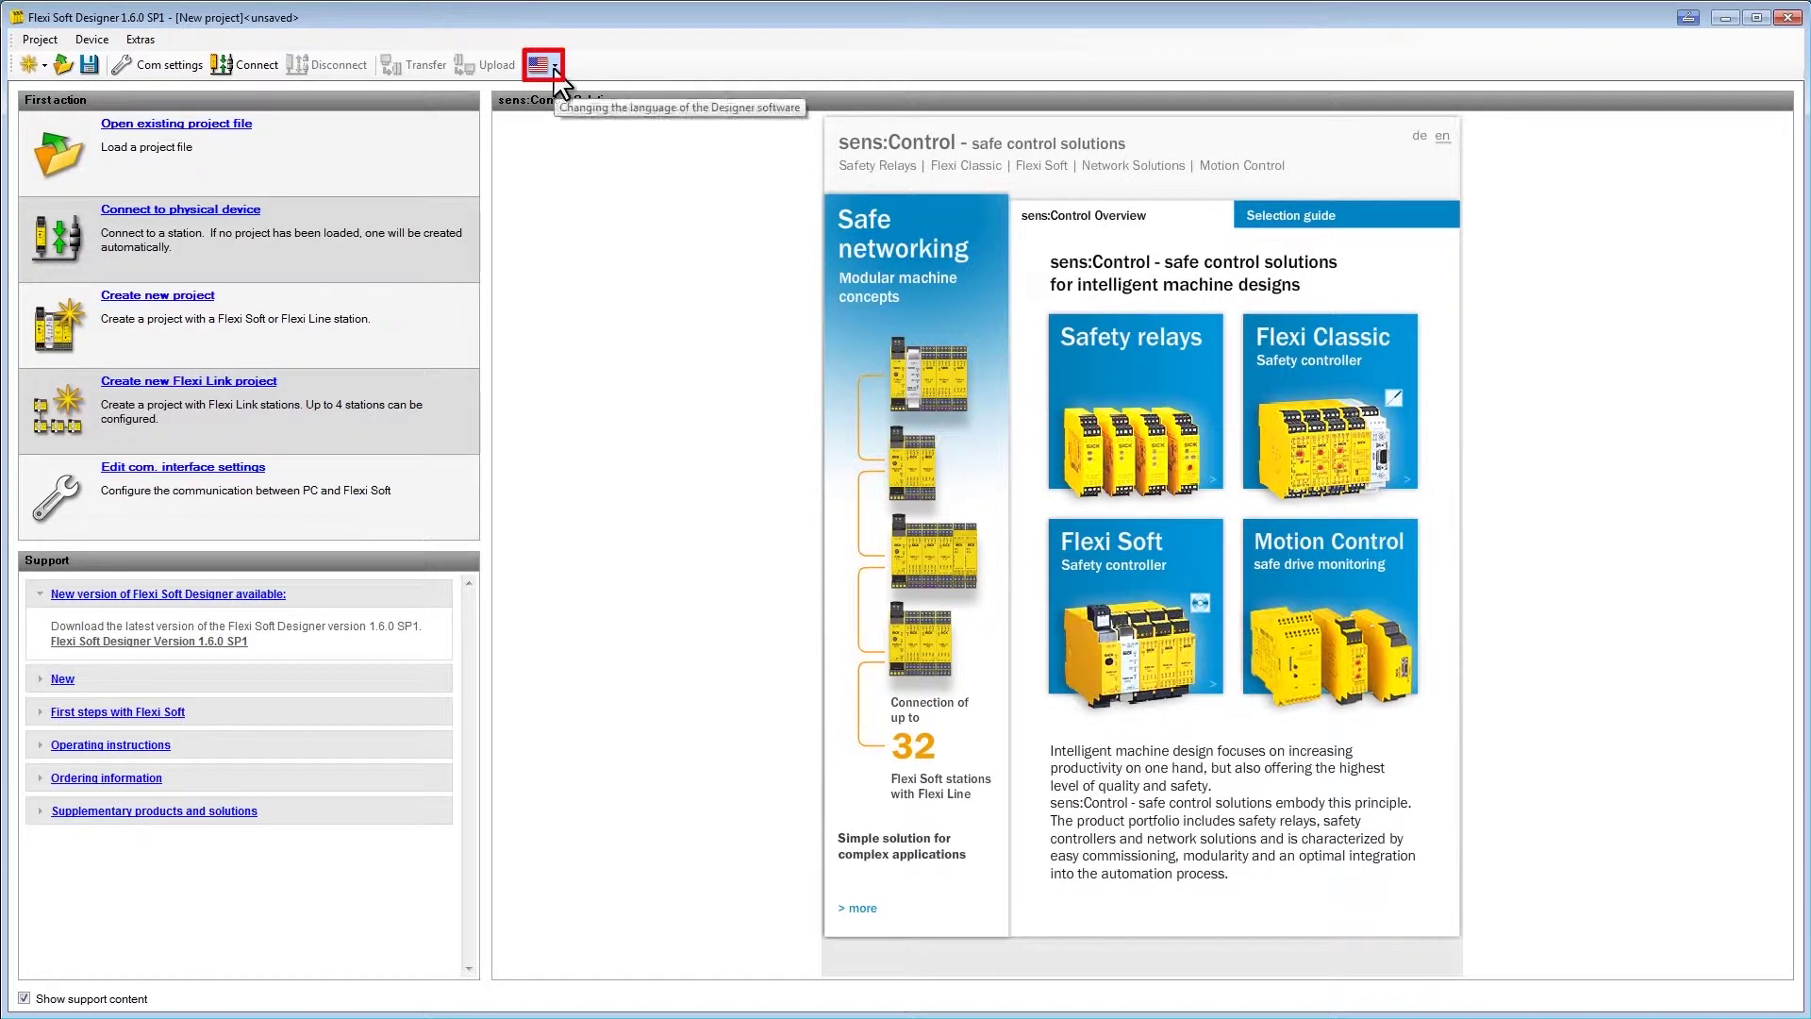
pyautogui.click(550, 67)
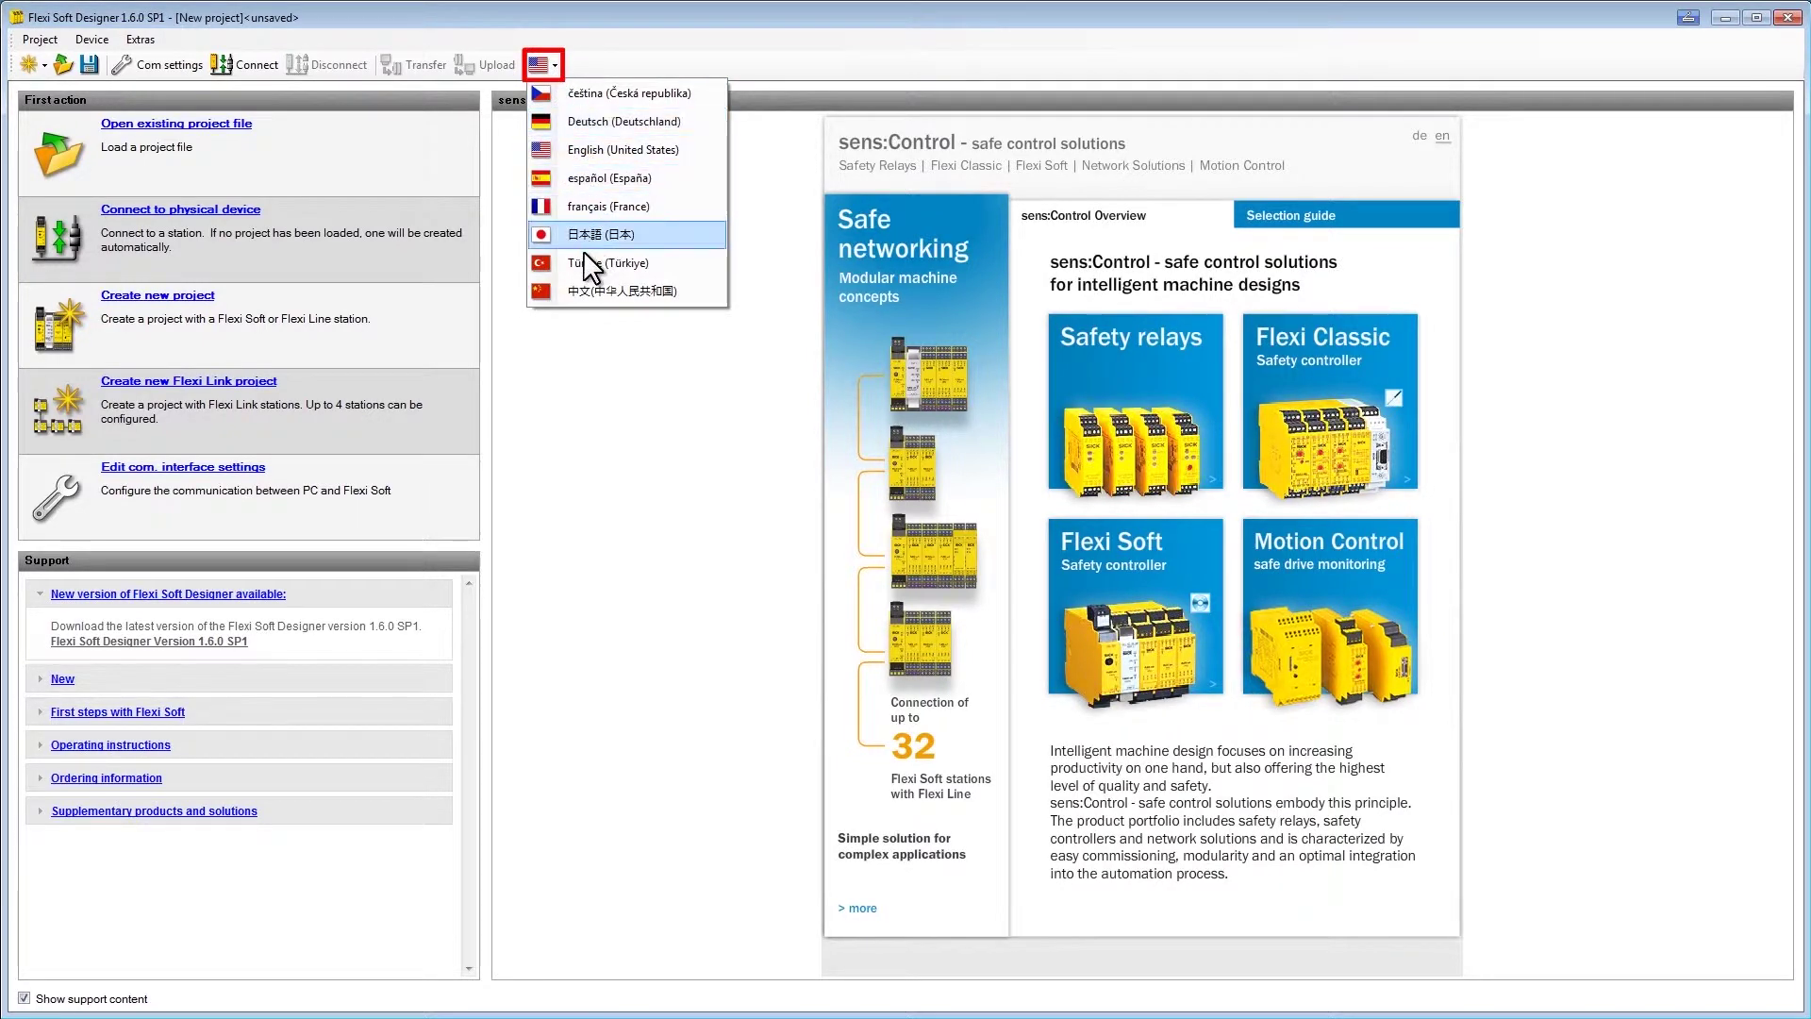
pyautogui.click(591, 329)
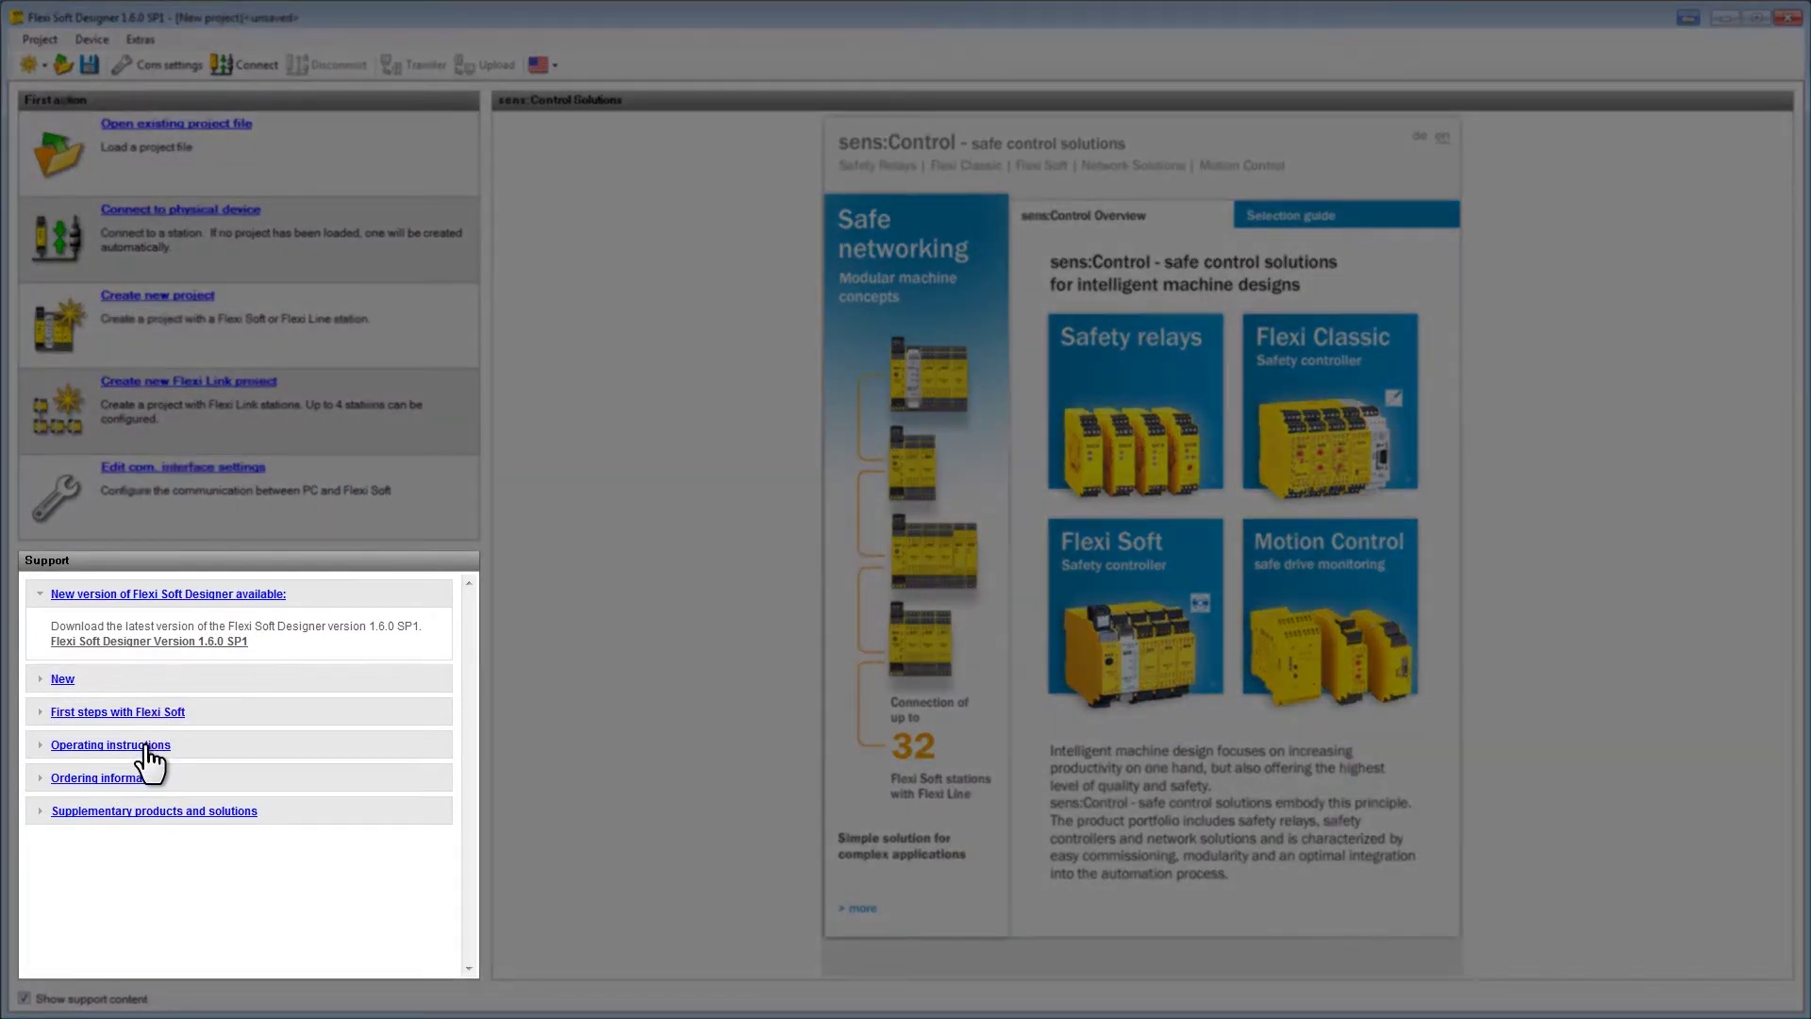
pyautogui.click(149, 749)
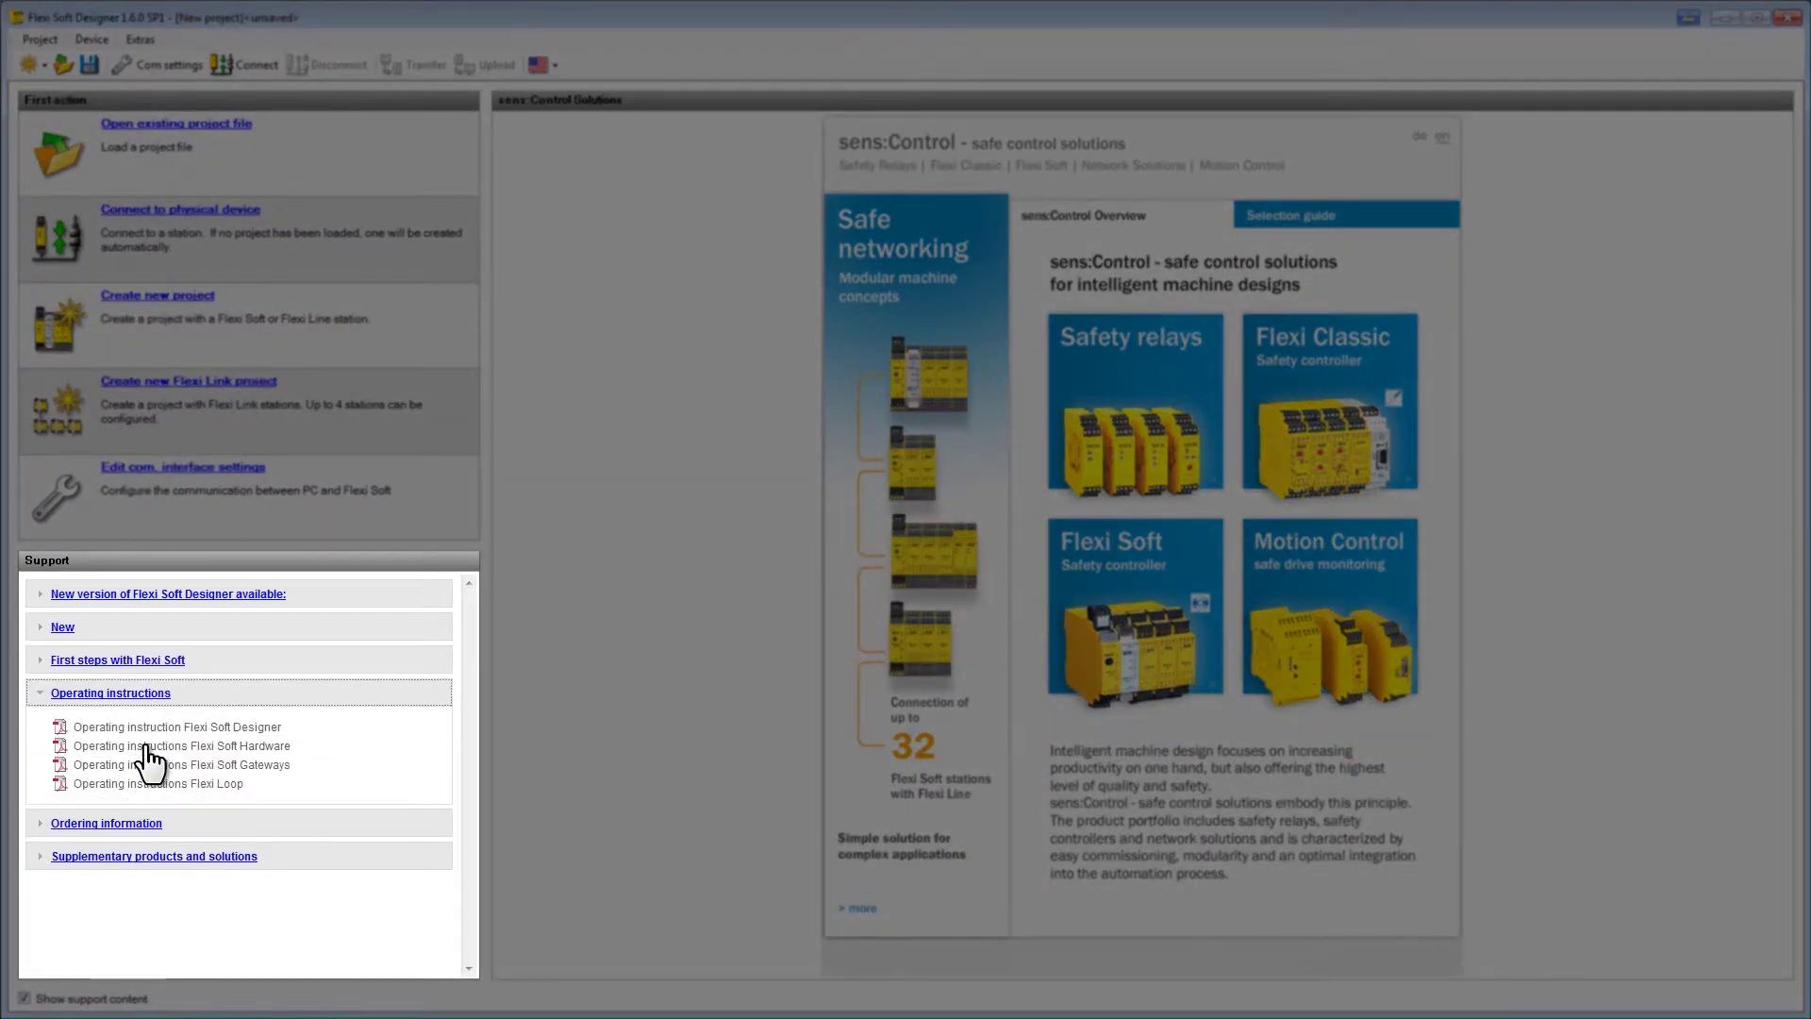
pyautogui.click(166, 594)
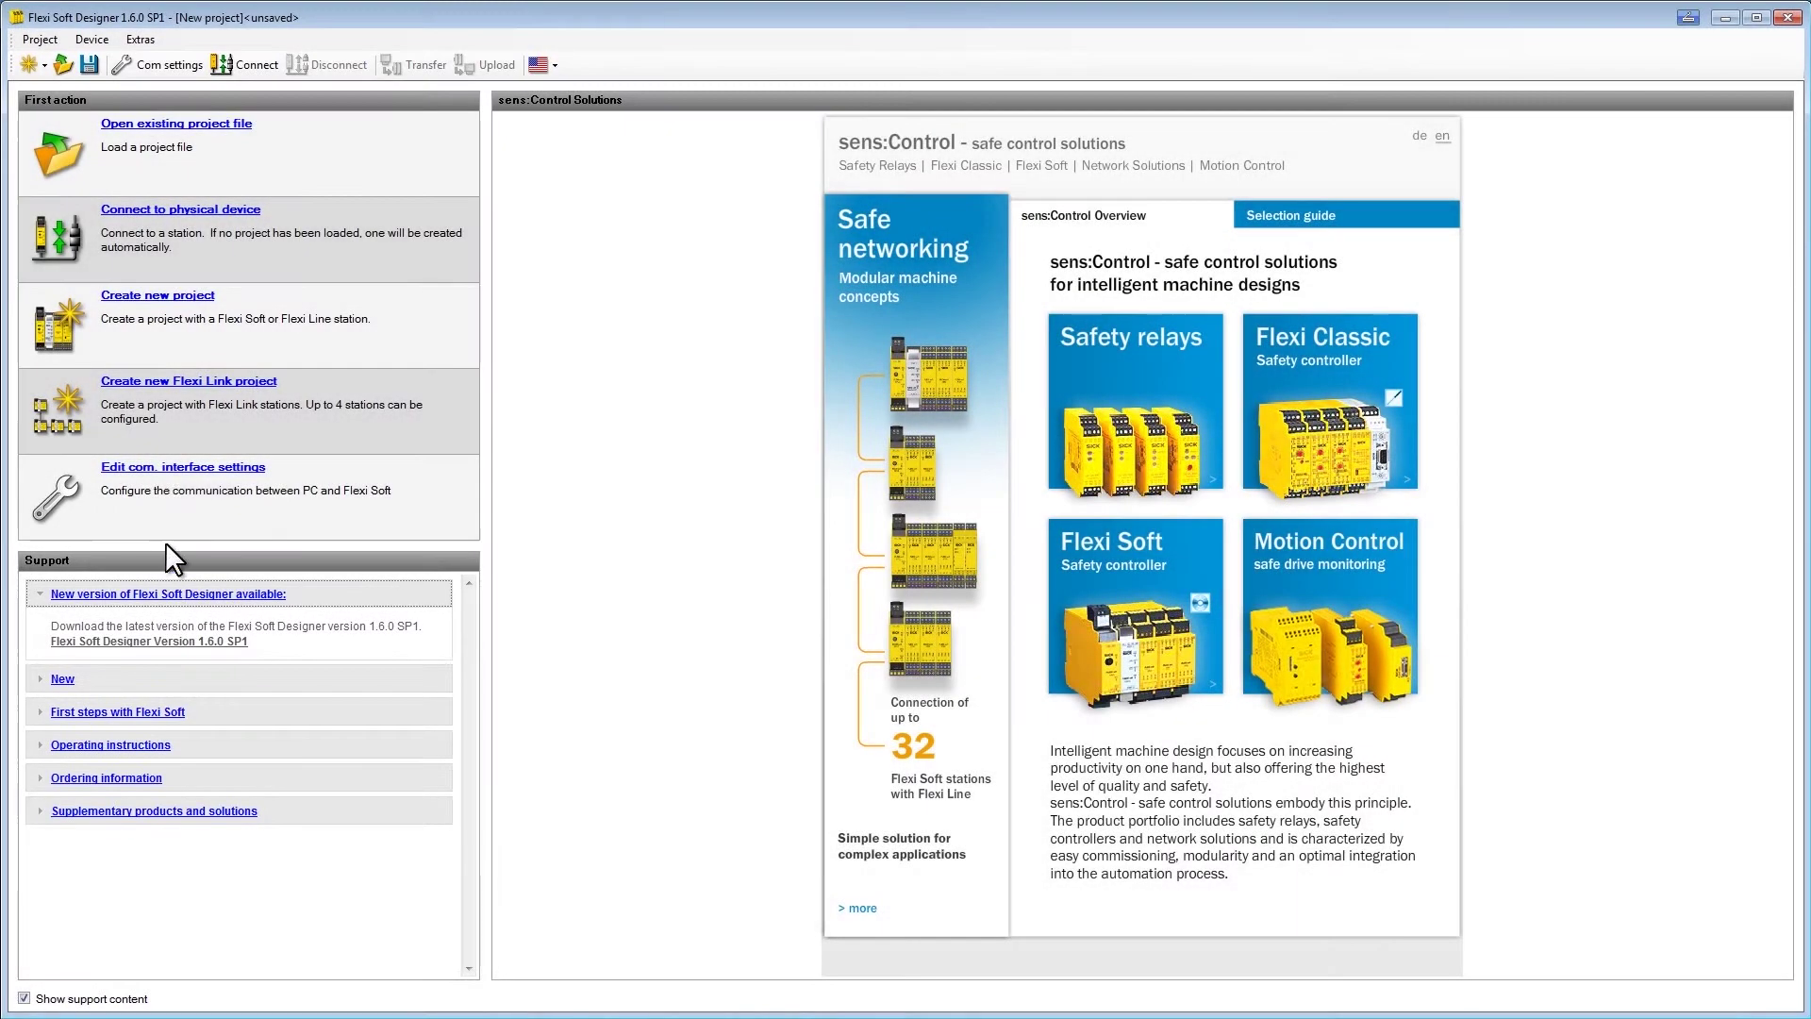
# - Load the existing project file Flexi Soft Designer Basics.fsp
pyautogui.click(194, 127)
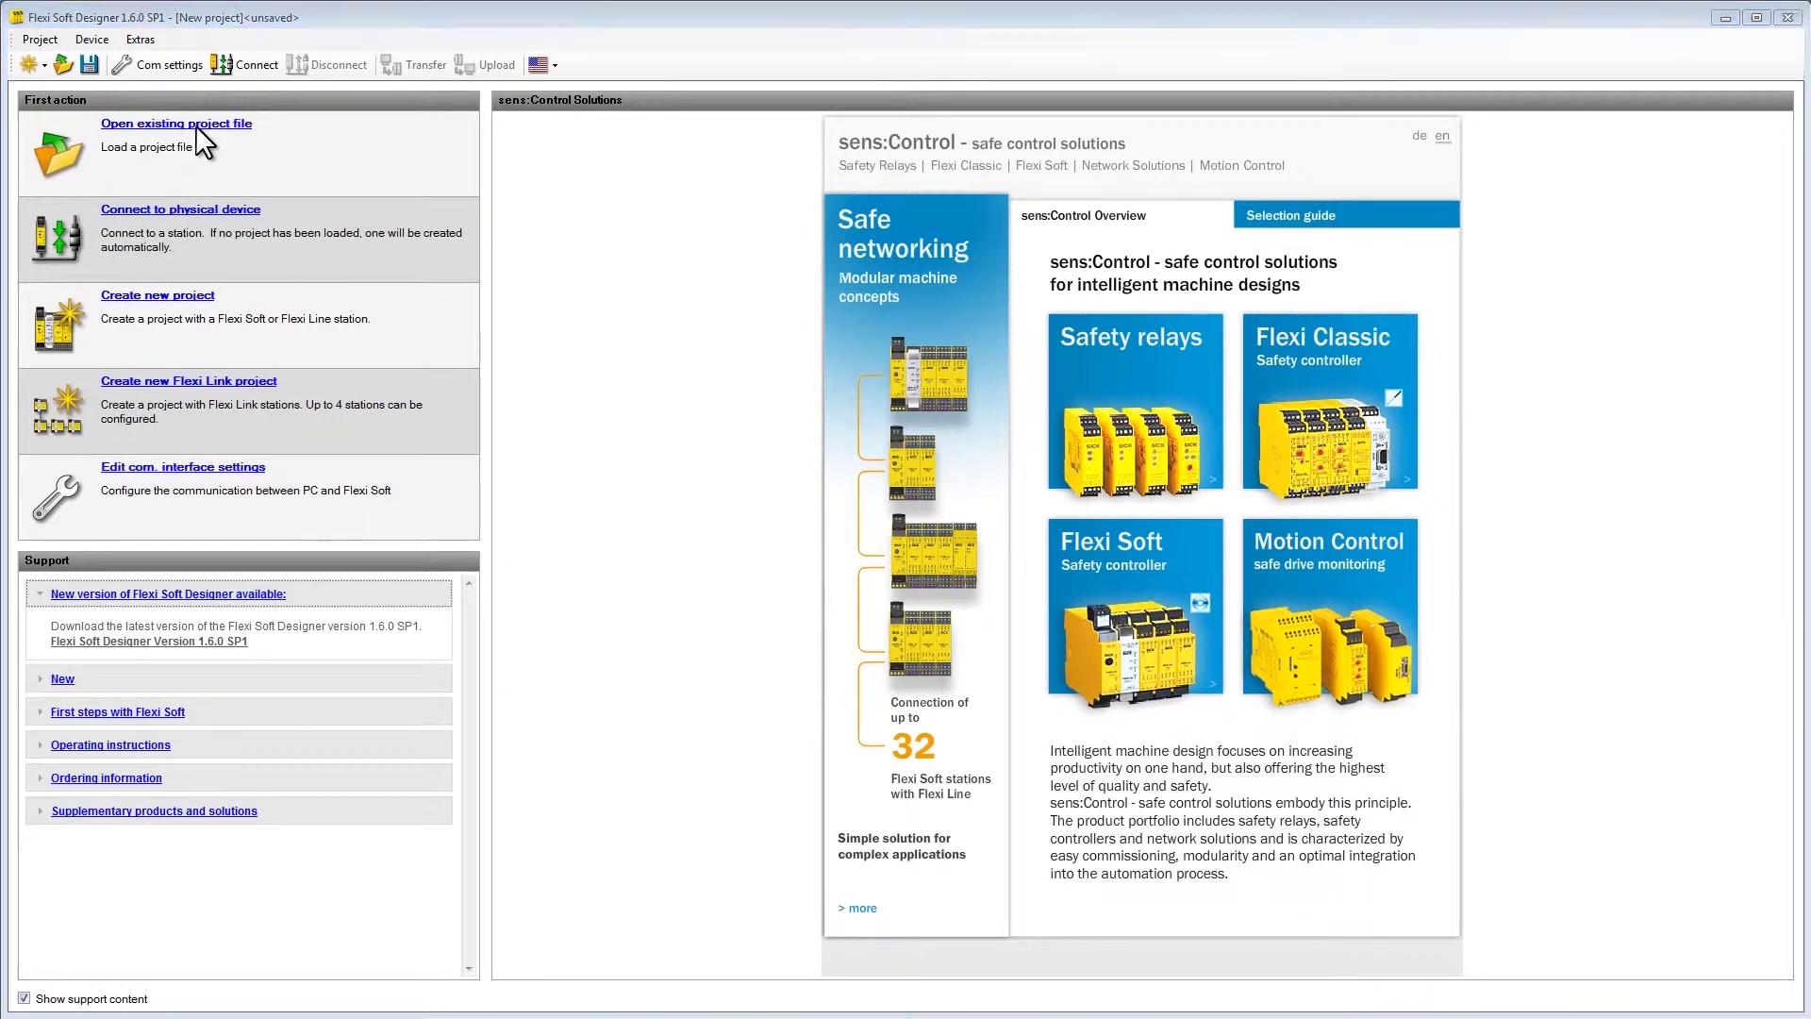
pyautogui.click(245, 212)
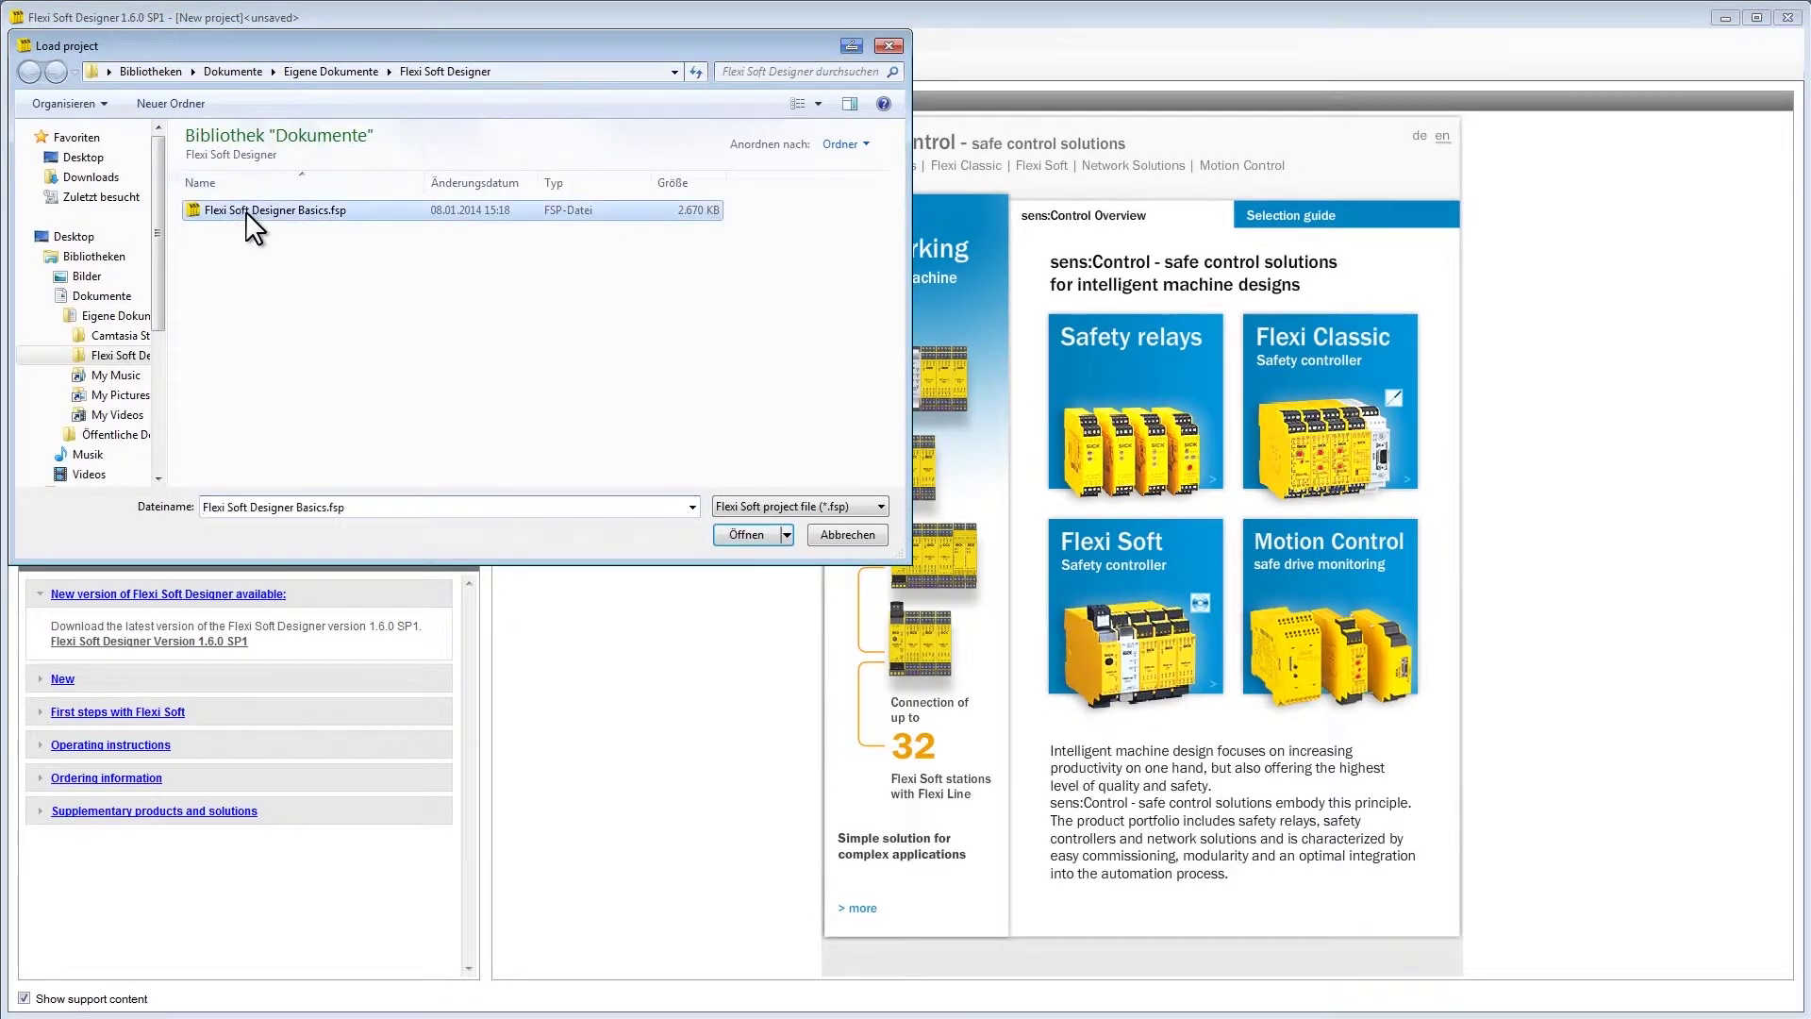
pyautogui.click(743, 534)
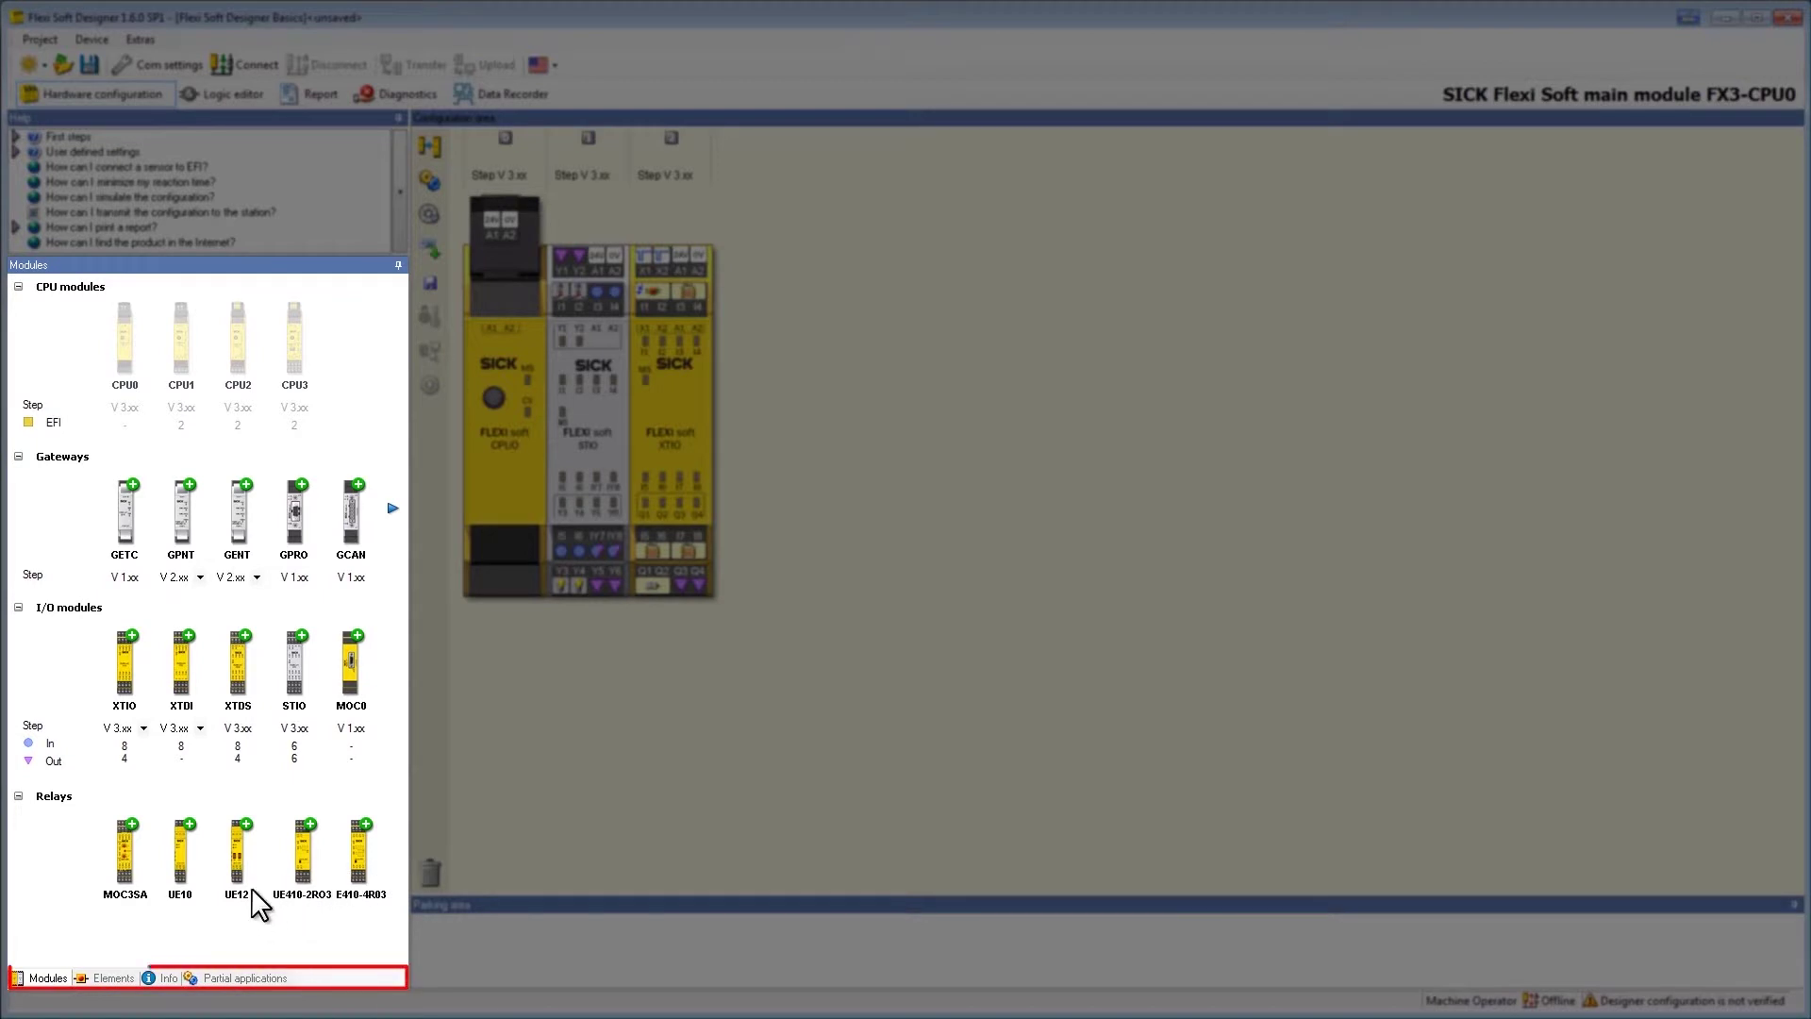
# - Browse the Elements library through Control devices and Output types to its Graphics node
pyautogui.click(102, 982)
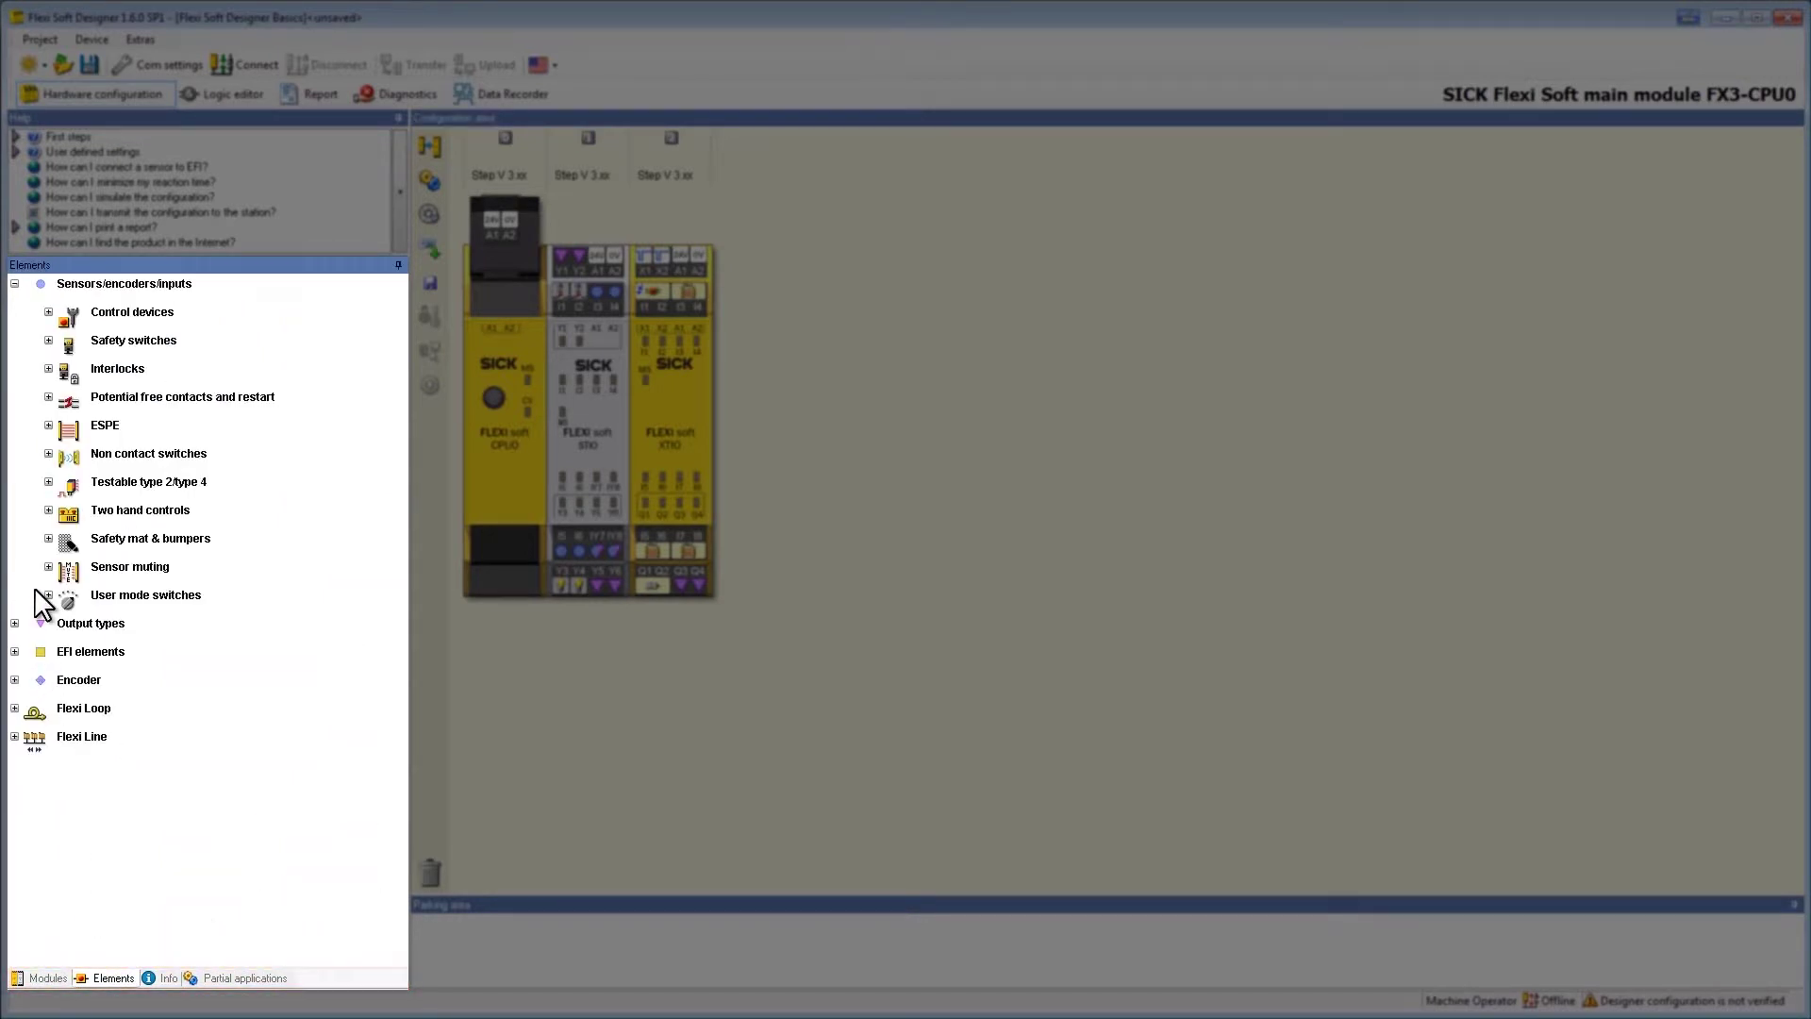
pyautogui.click(49, 312)
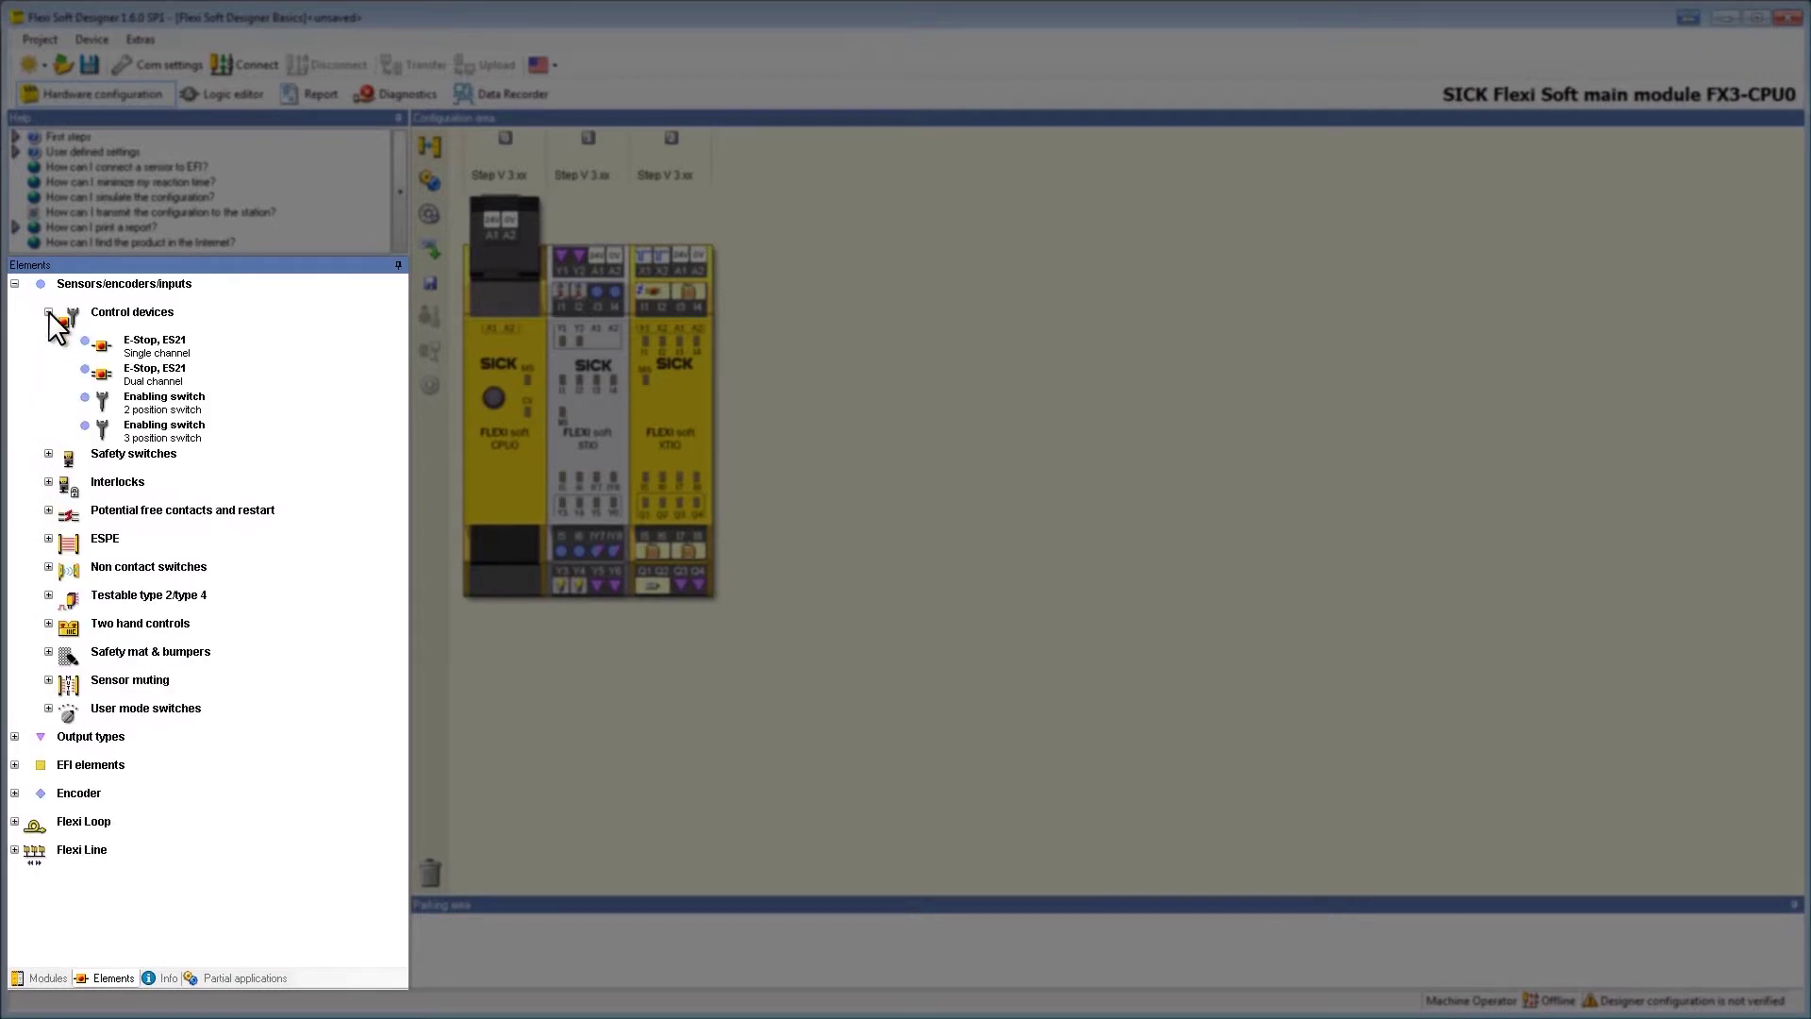
pyautogui.click(14, 736)
pyautogui.click(48, 369)
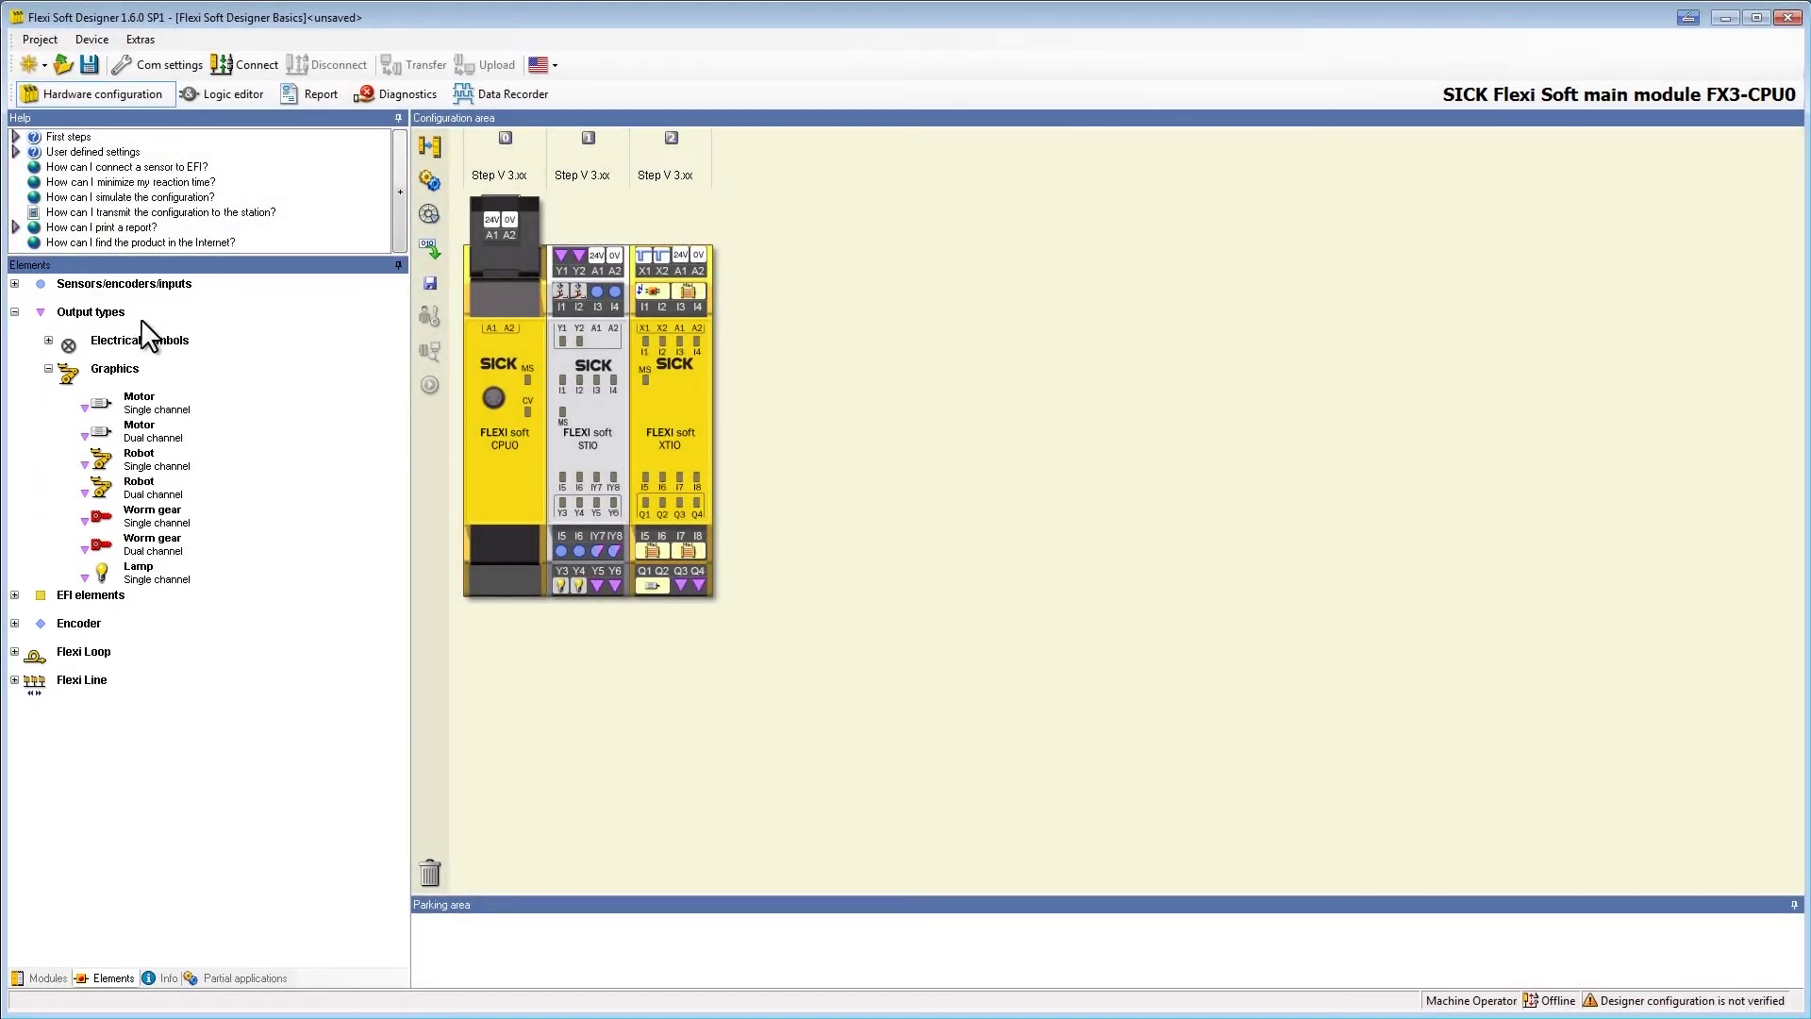
# - Switch to the Logic editor and browse its Outputs and Function block lists
pyautogui.click(226, 96)
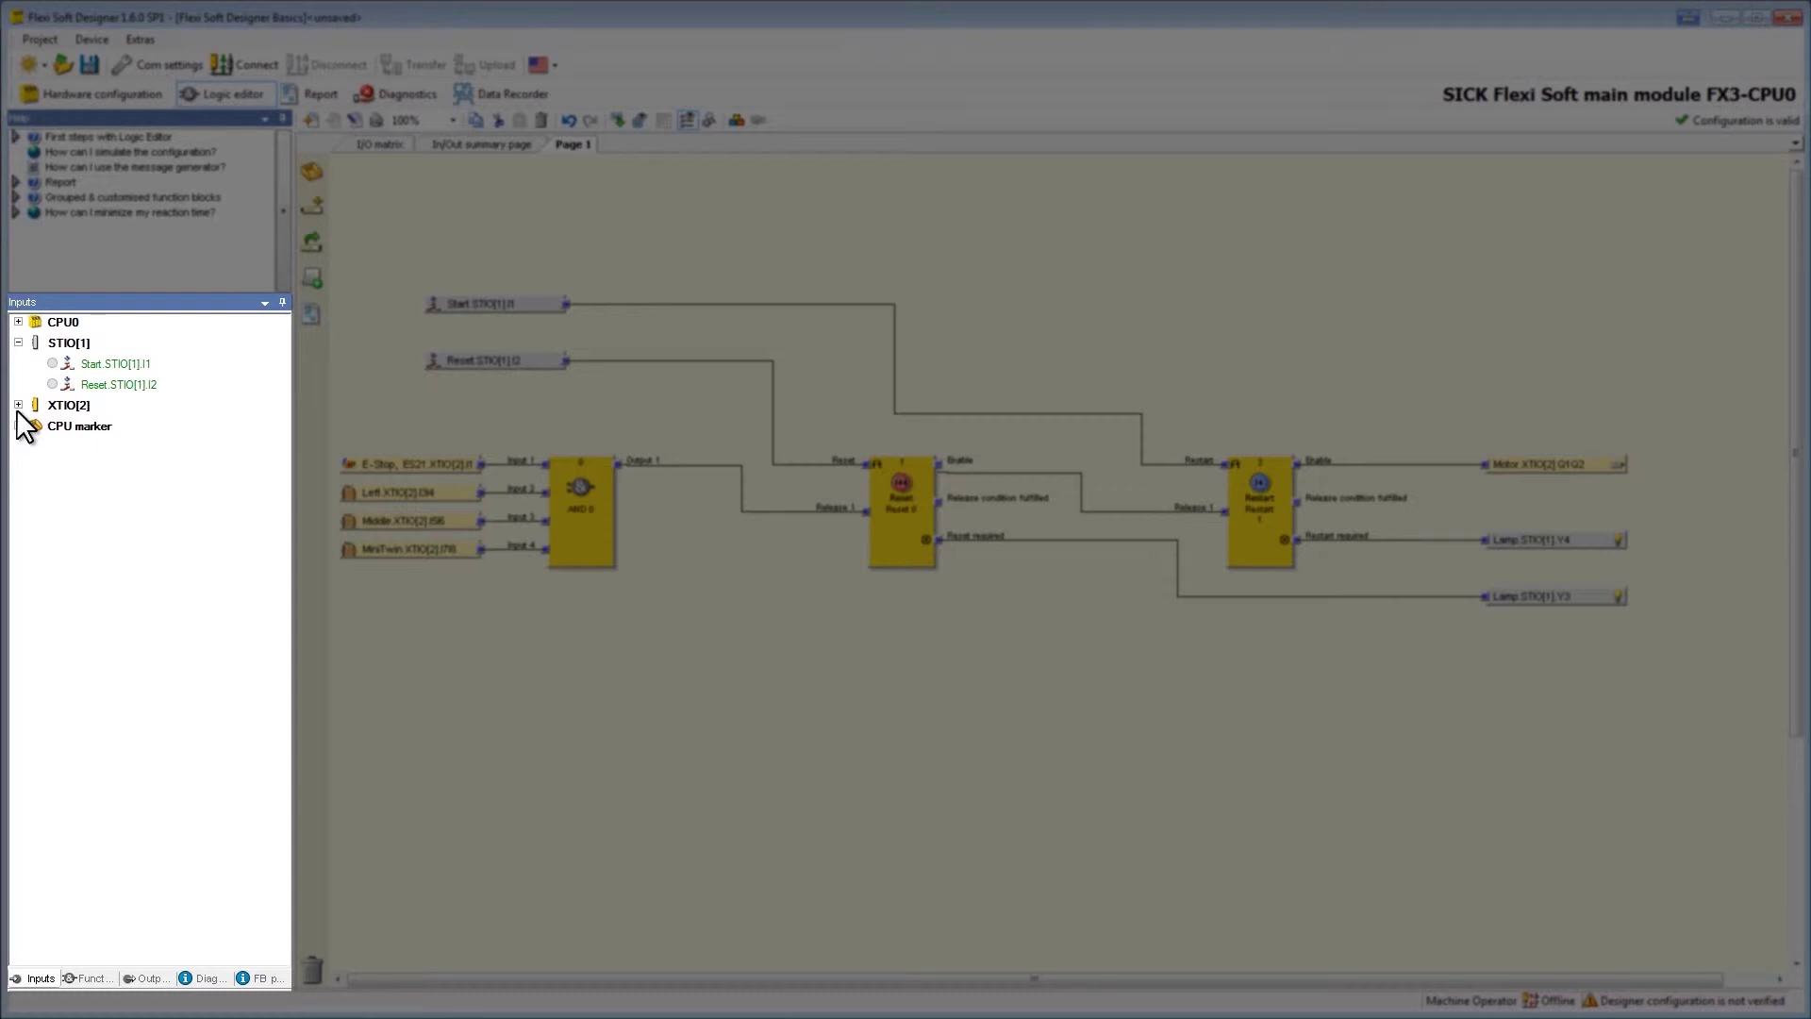
pyautogui.click(143, 979)
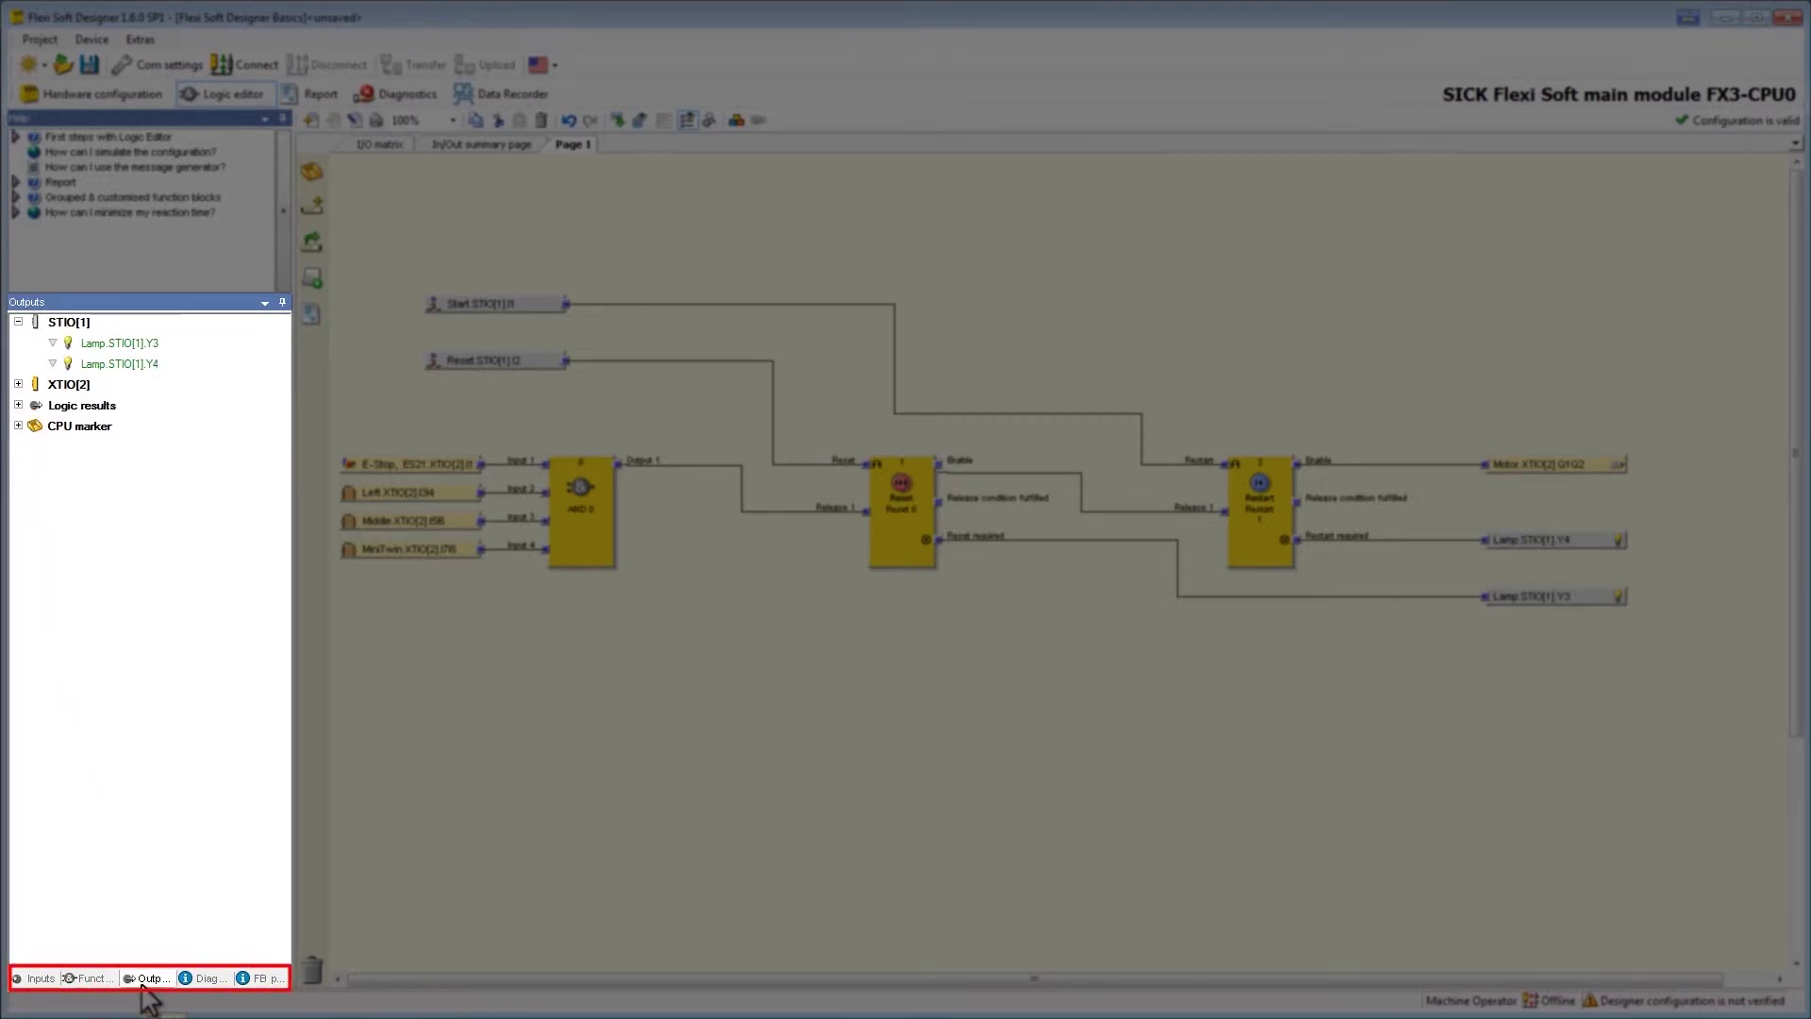
pyautogui.click(85, 978)
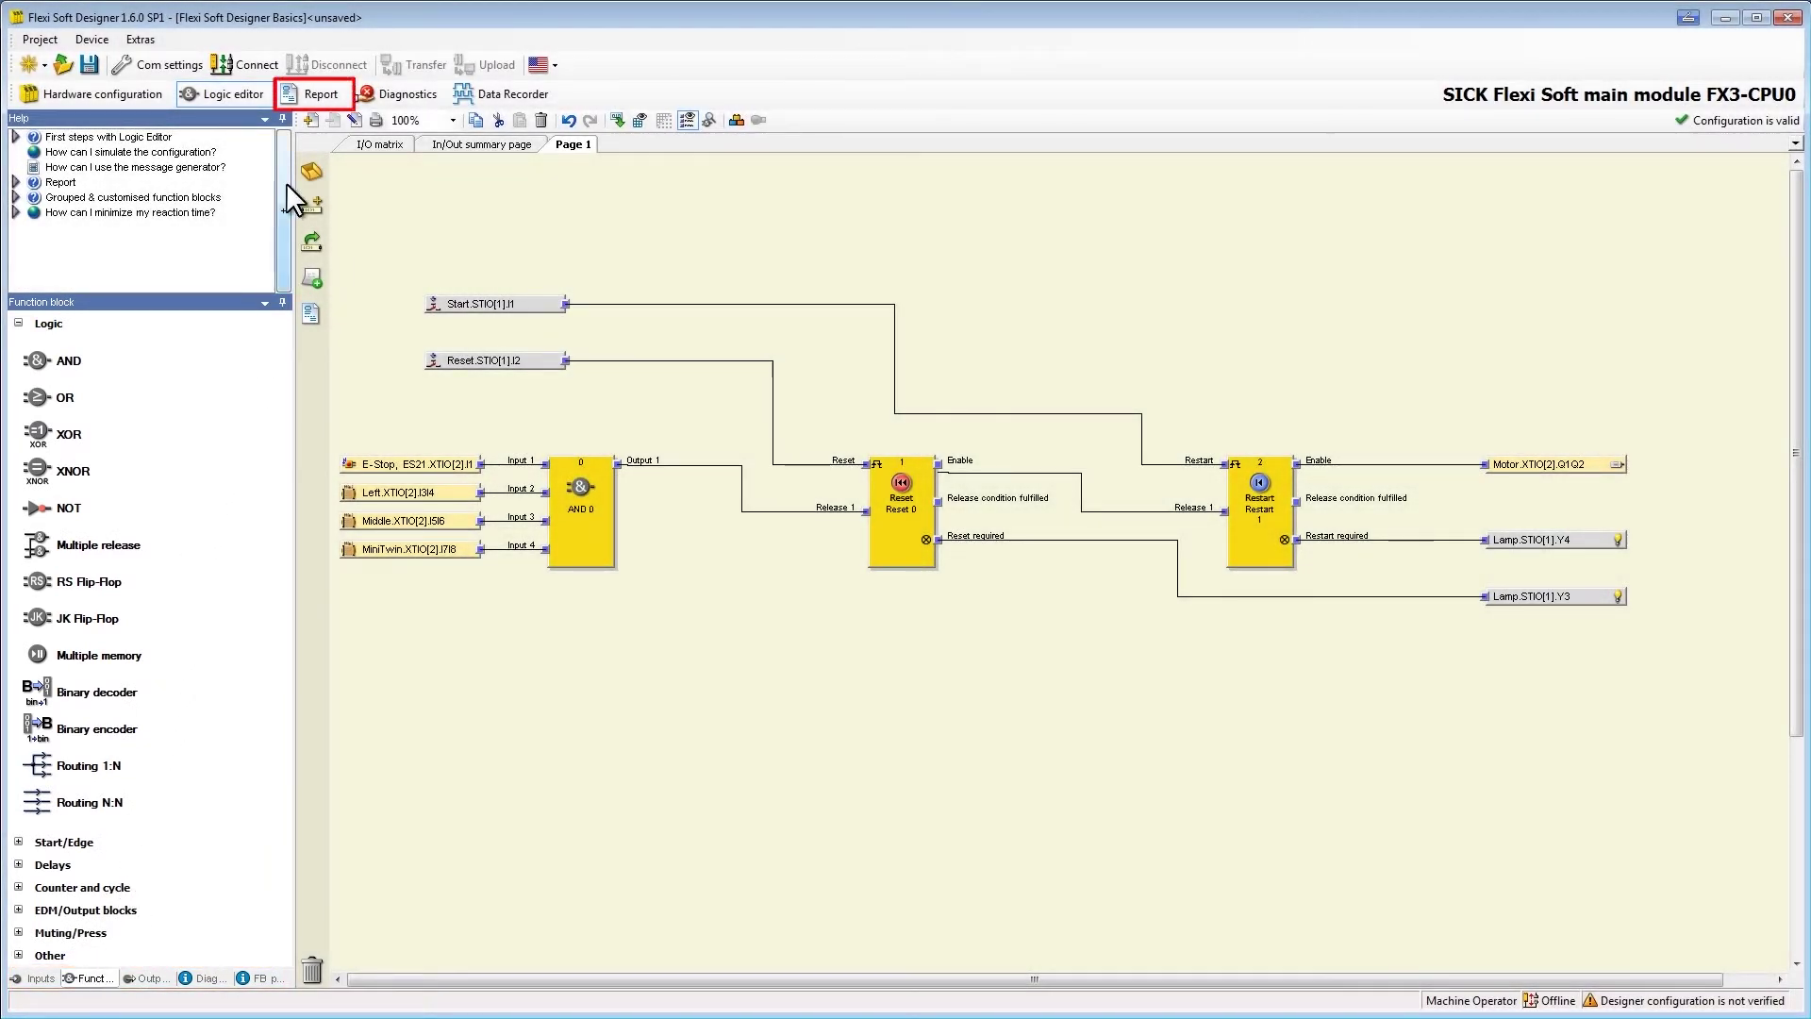
# - Generate the project report with its CPU0, STIO and XTIO bill of material
pyautogui.click(318, 99)
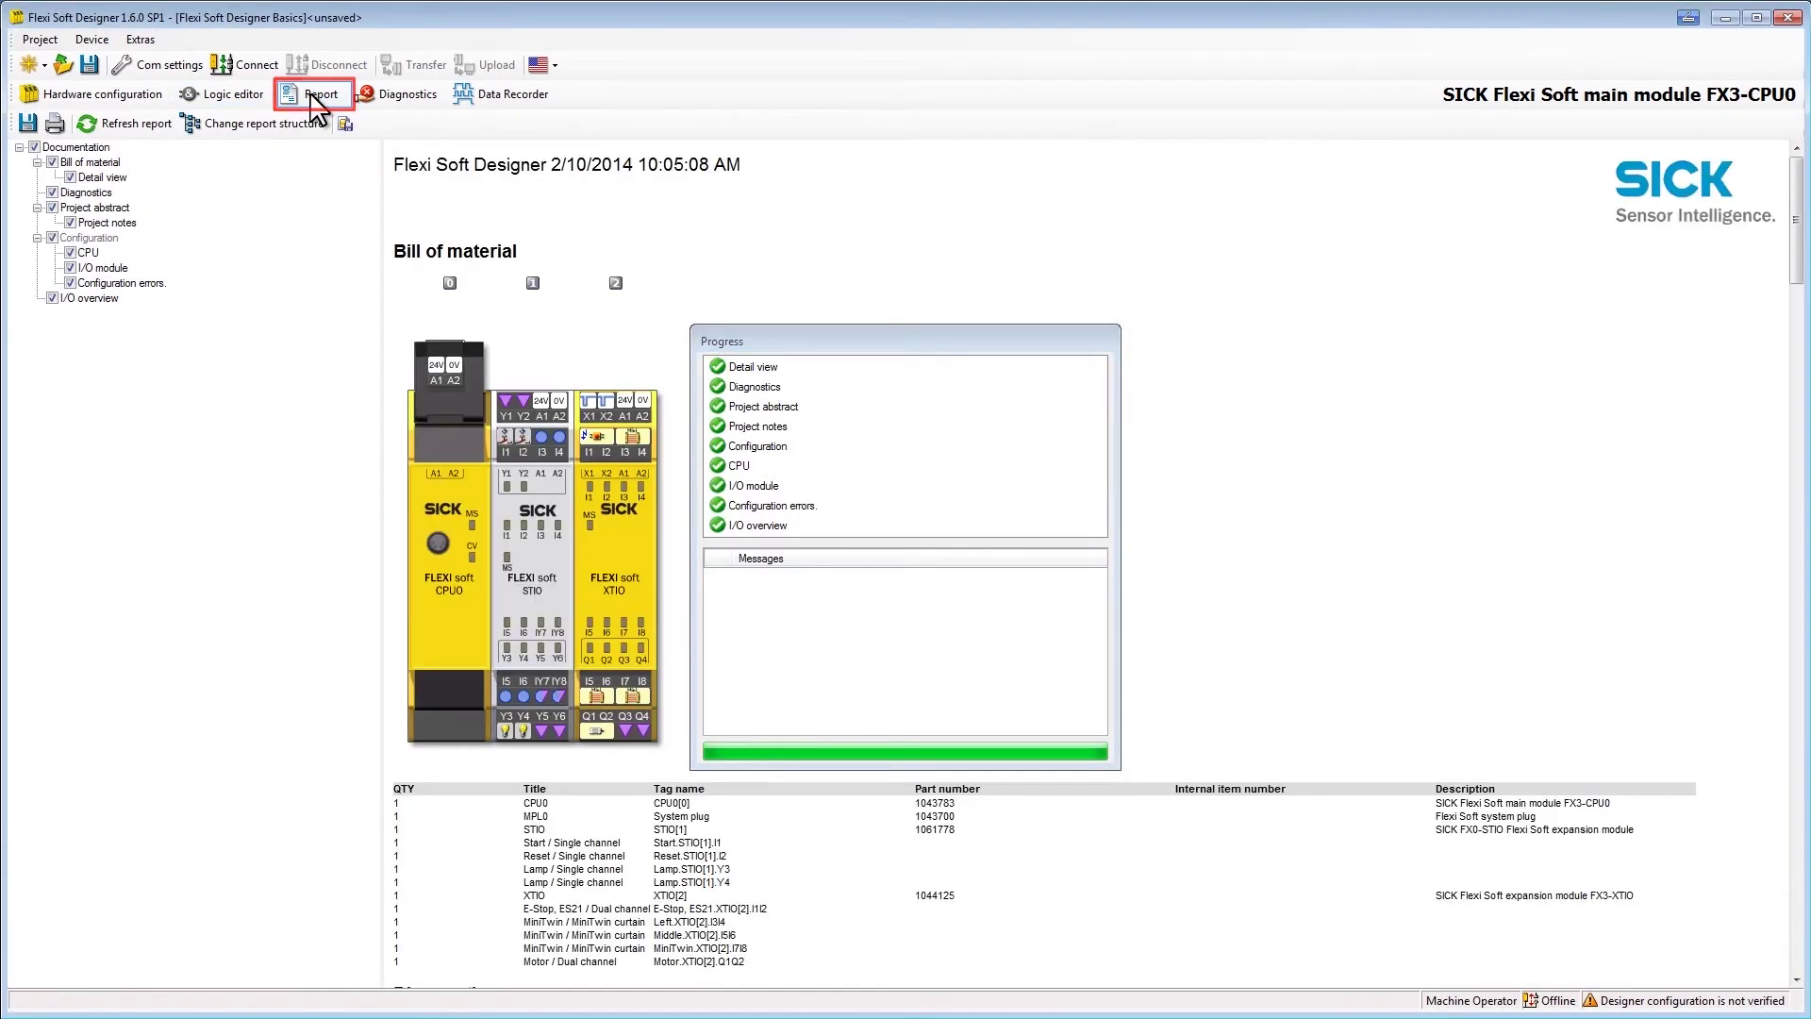